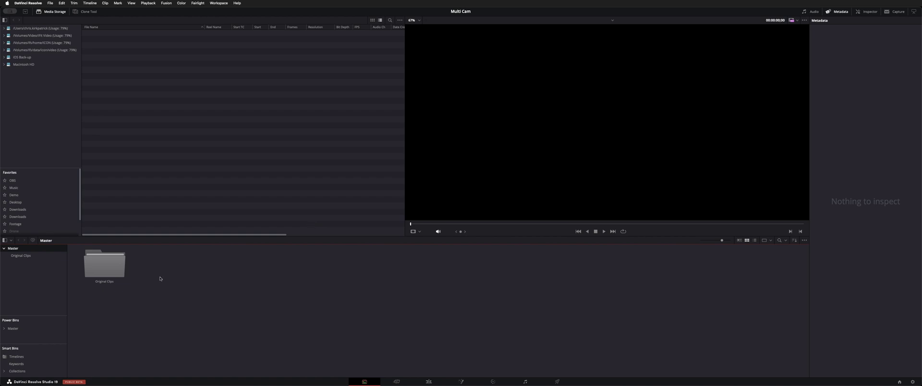
Browse the Original Clips bin and load the wide-shot camera clip from the Master bin into the viewer.
double_click(110, 277)
click(100, 250)
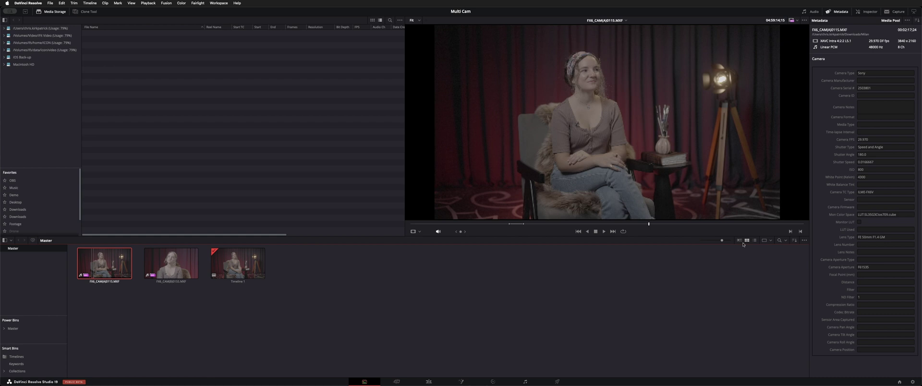
click(746, 325)
click(104, 263)
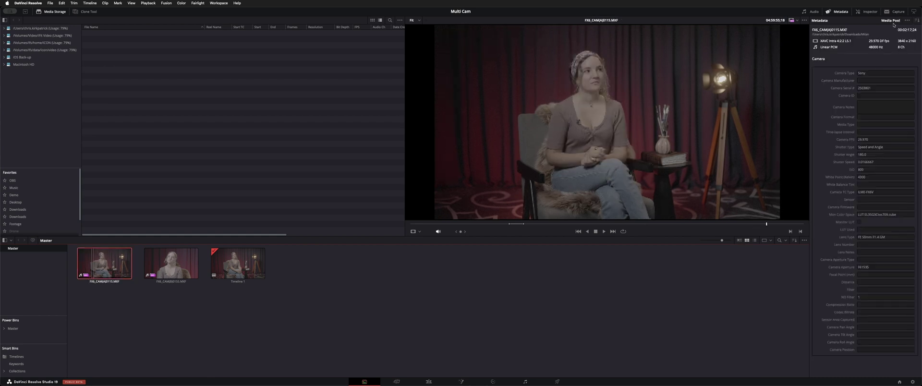
Show the wide-shot clip's file details in the Inspector and examine its current-frame and start timecode.
click(867, 11)
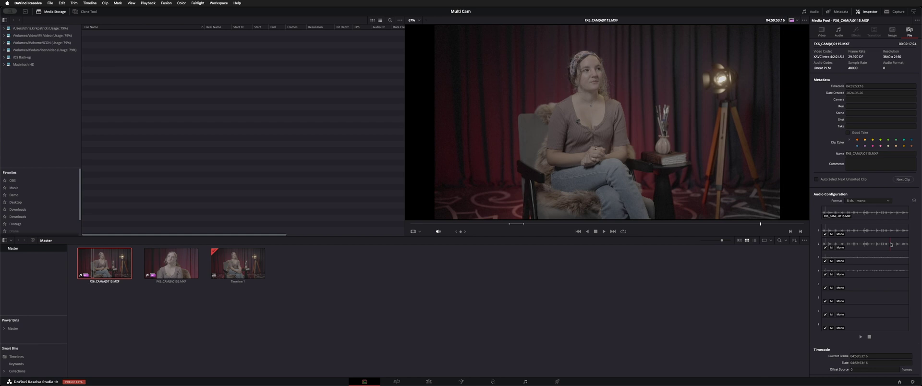
click(859, 357)
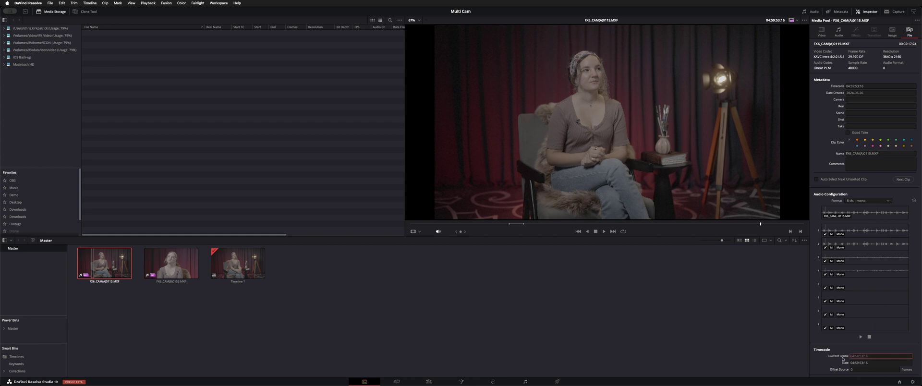
click(887, 361)
click(834, 357)
Inspect the close-up clip's timecode and audio configuration for comparison, then clear the selection.
click(185, 271)
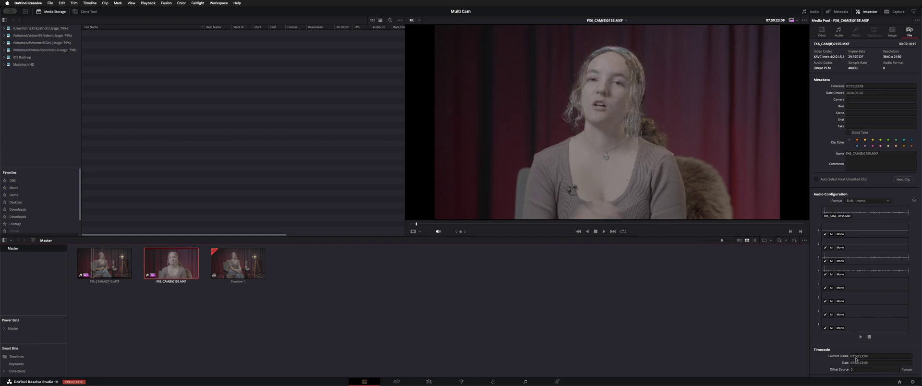
click(915, 193)
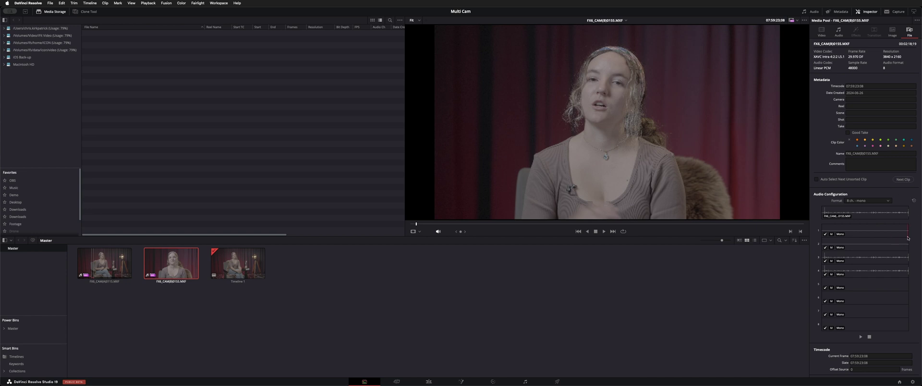
click(374, 305)
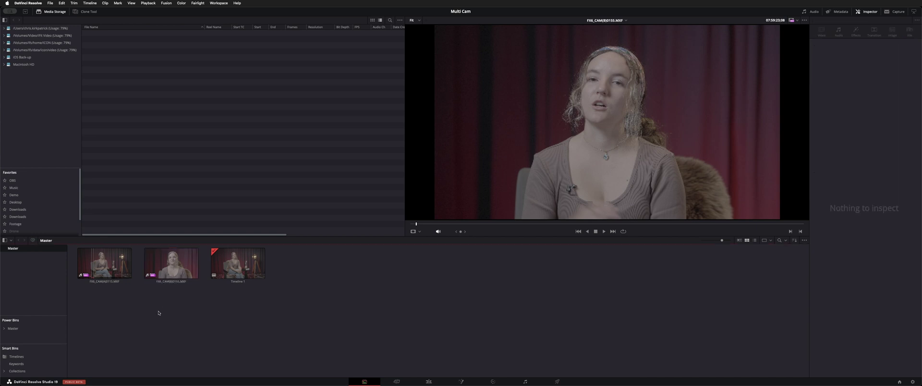
Try to create a multicam clip named Multicam from both camera clips, with angle sync set to Sound.
drag(191, 315, 116, 255)
click(115, 257)
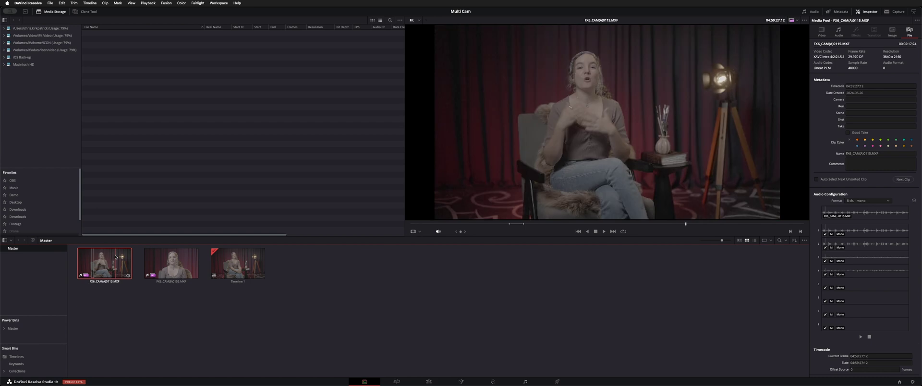
super+click(183, 272)
right_click(183, 273)
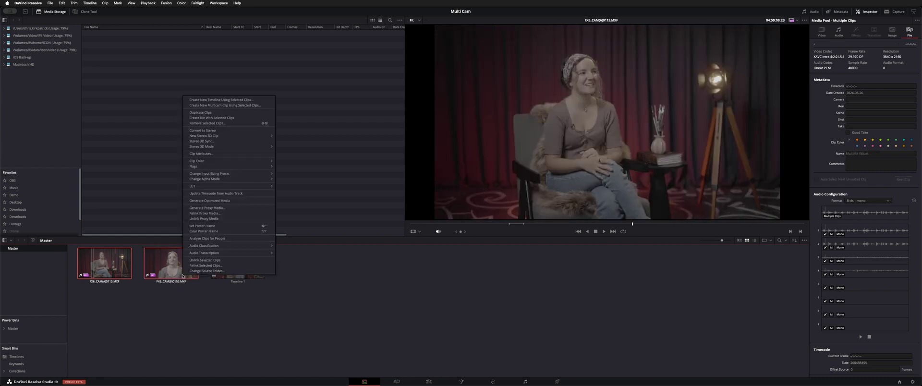
click(217, 105)
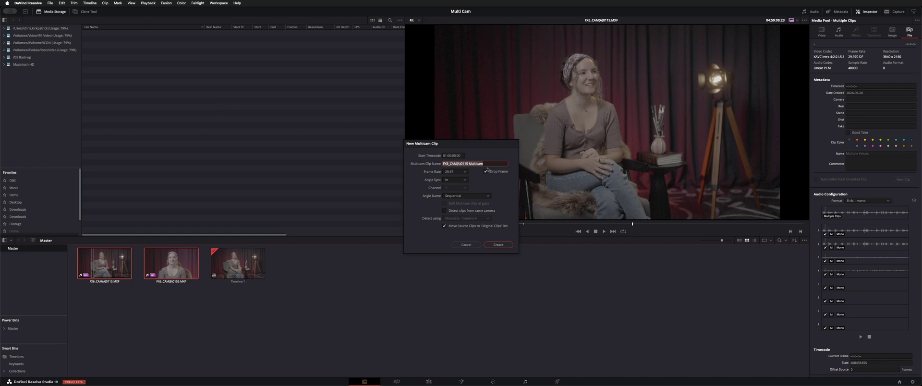
drag(469, 163, 402, 163)
key(BackSpace)
click(454, 180)
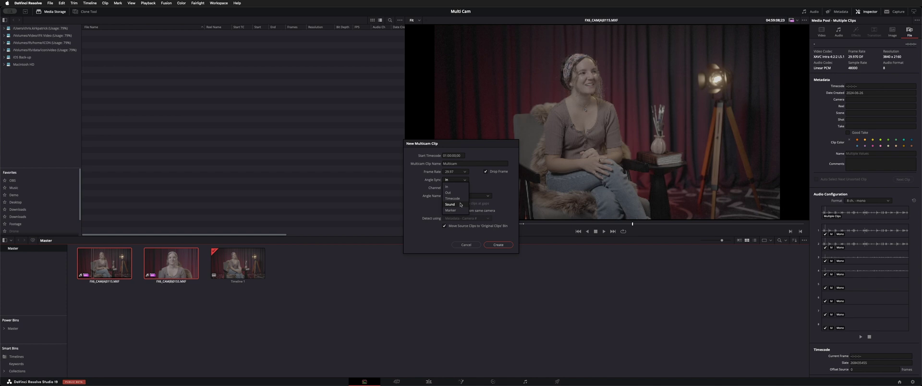
click(460, 204)
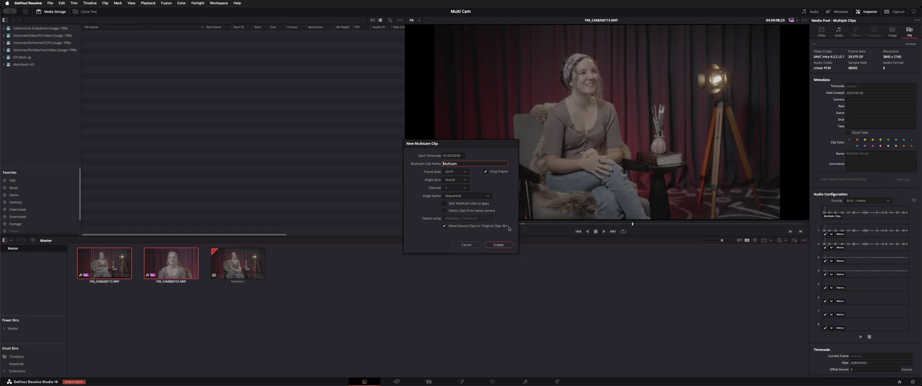
click(502, 246)
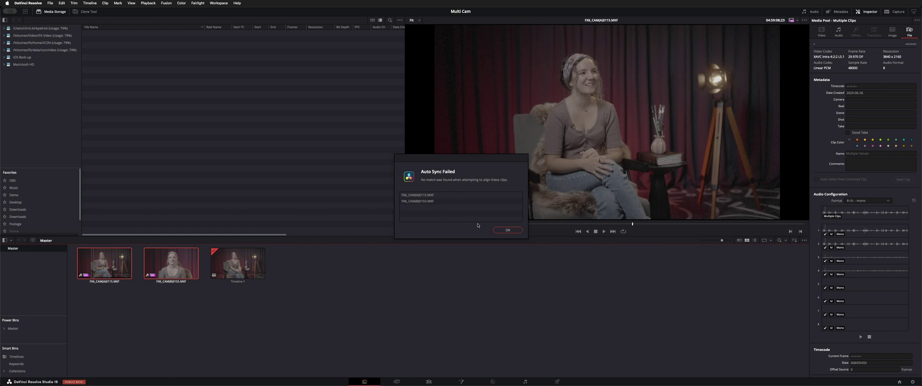
click(508, 230)
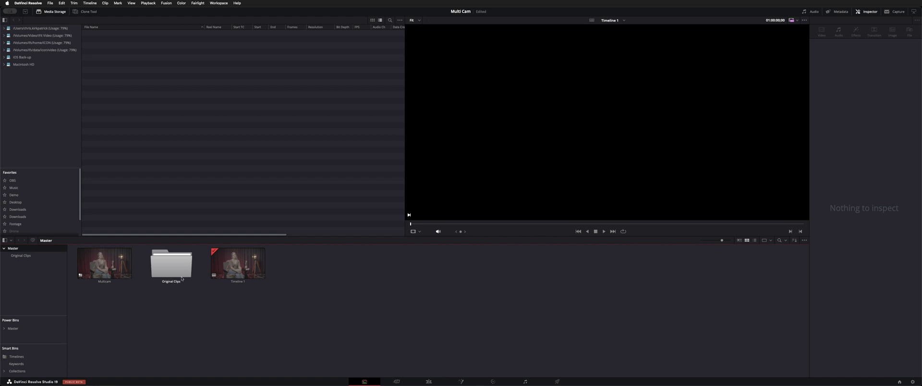
Check the contents of the Original Clips bin, return to Master, and play the Multicam clip to review both angles.
double_click(171, 264)
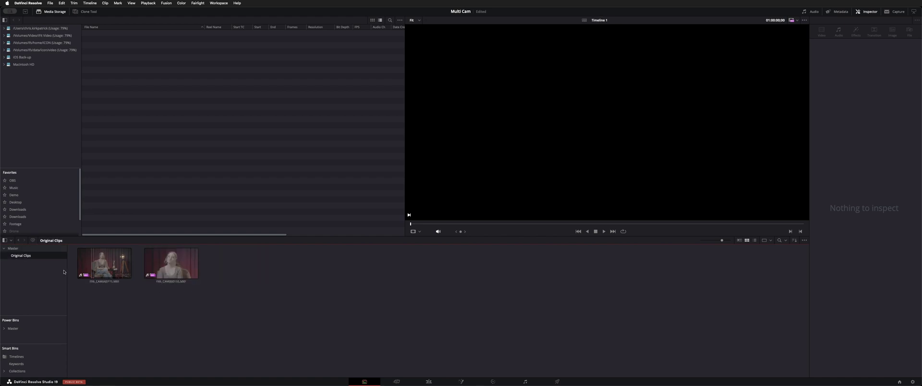
click(13, 248)
click(111, 264)
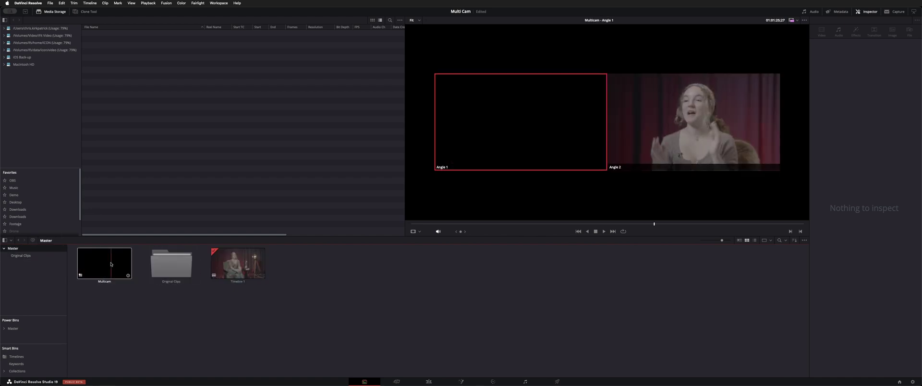
click(111, 264)
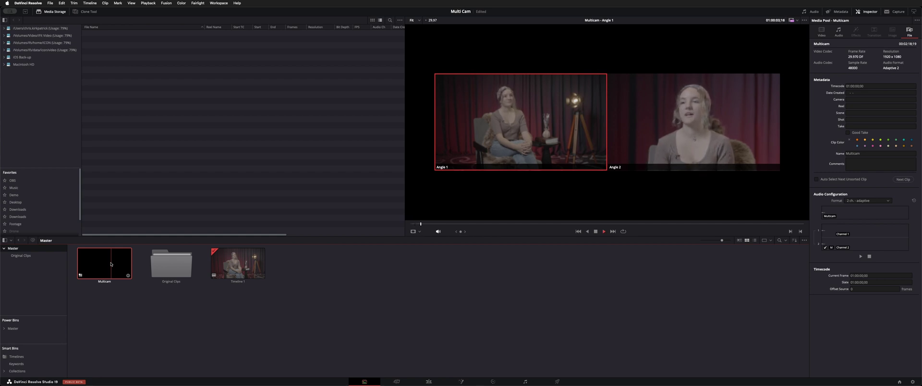
key(space)
click(318, 307)
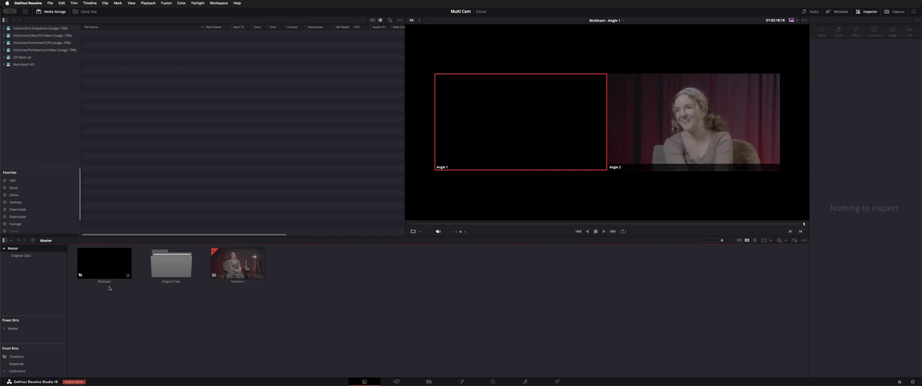
Delete the Multicam clip from the media pool.
click(105, 264)
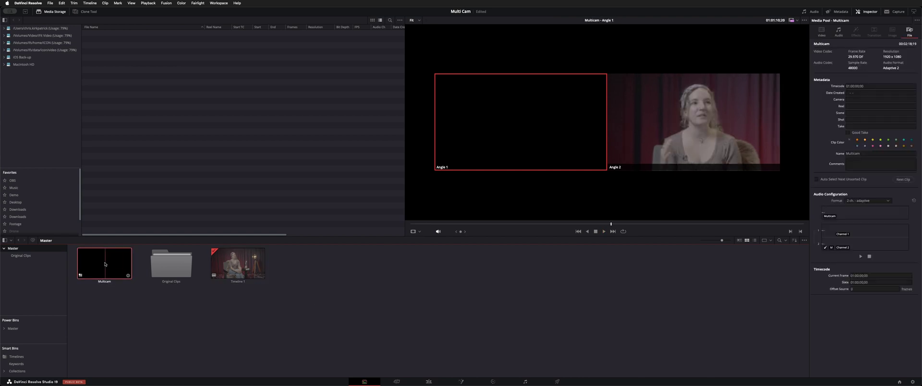
key(Delete)
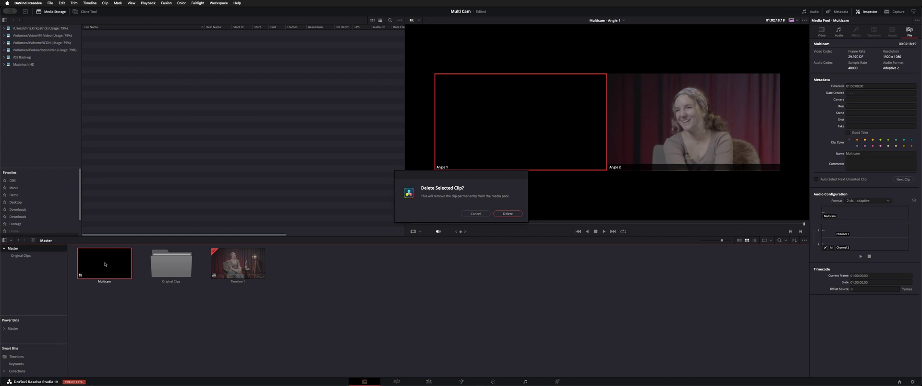
key(Return)
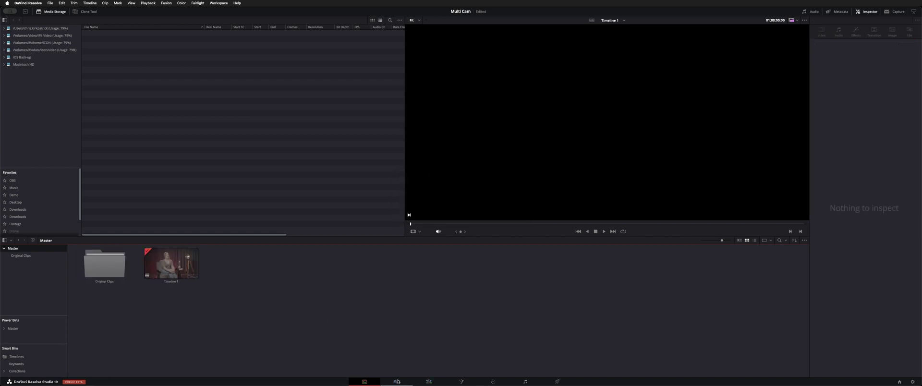
On the Cut page, select both camera clips in the Original Clips bin and open them in Sync Clips.
click(397, 382)
double_click(21, 52)
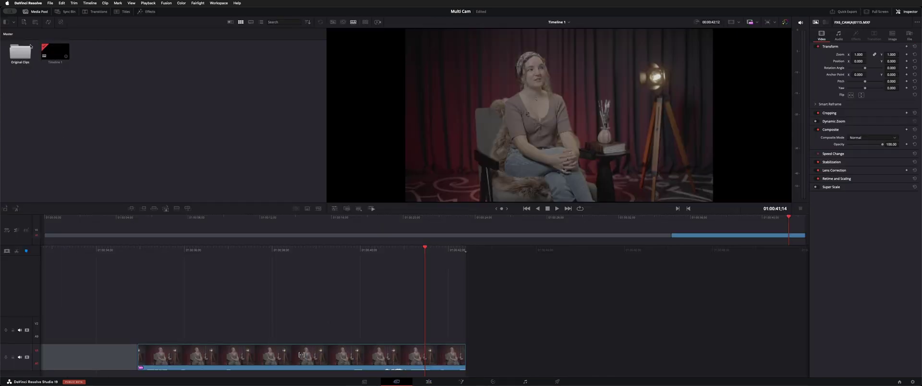
key(super+a)
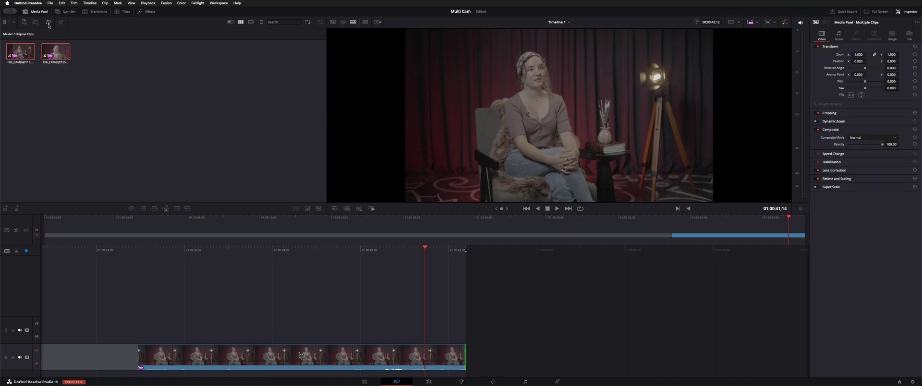
click(48, 22)
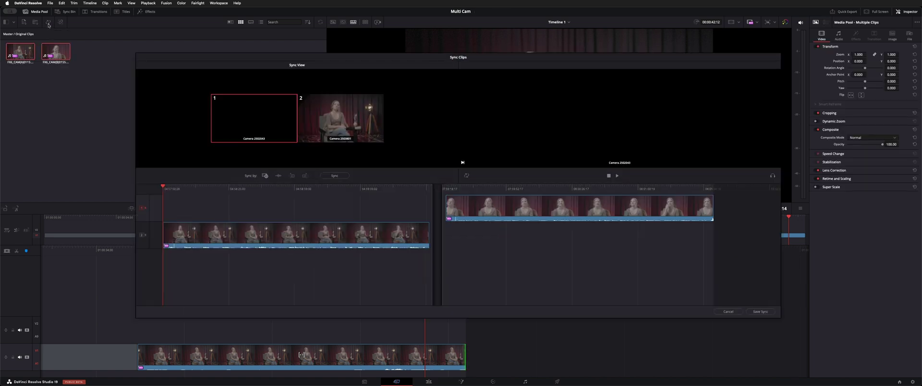
Move the Sync Clips window up and synchronize the two camera clips by audio.
drag(312, 59, 287, 12)
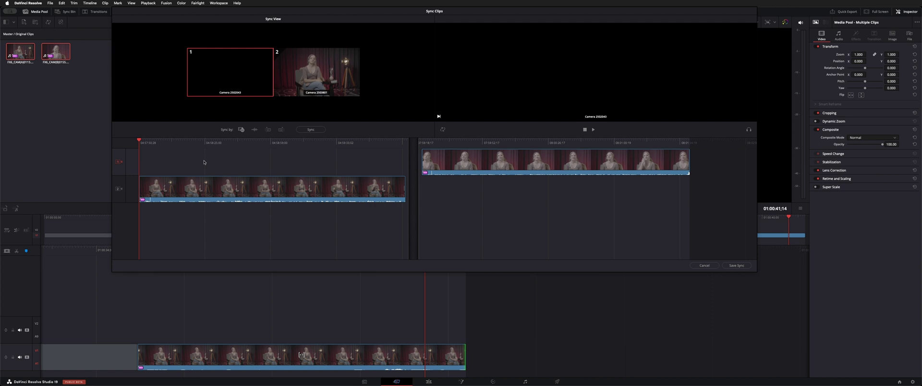
click(255, 130)
click(312, 131)
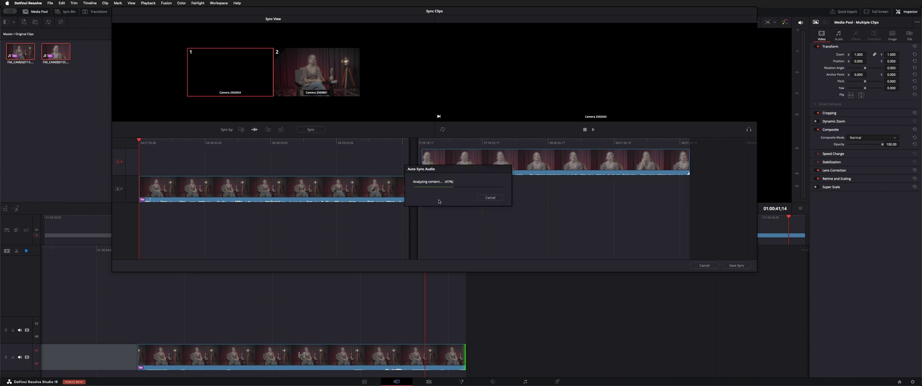
Play the synced clips, switch to camera angle 2 to check it, and save the sync.
click(594, 130)
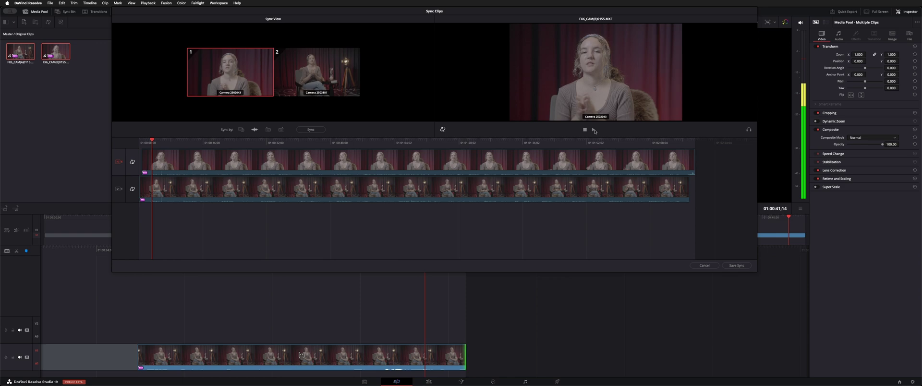
click(337, 69)
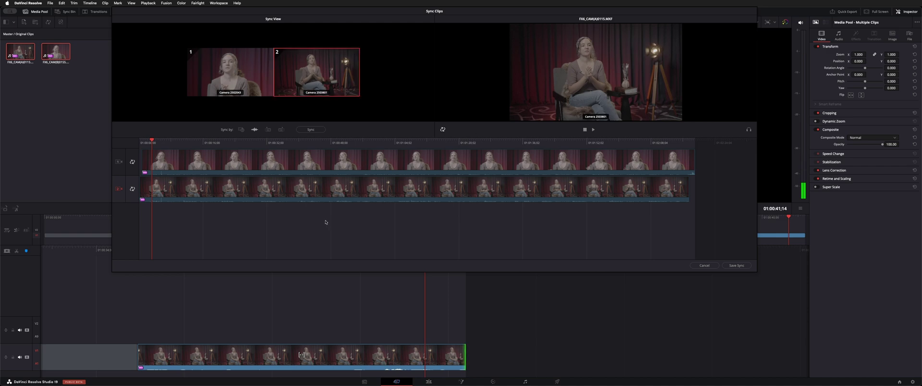
click(732, 267)
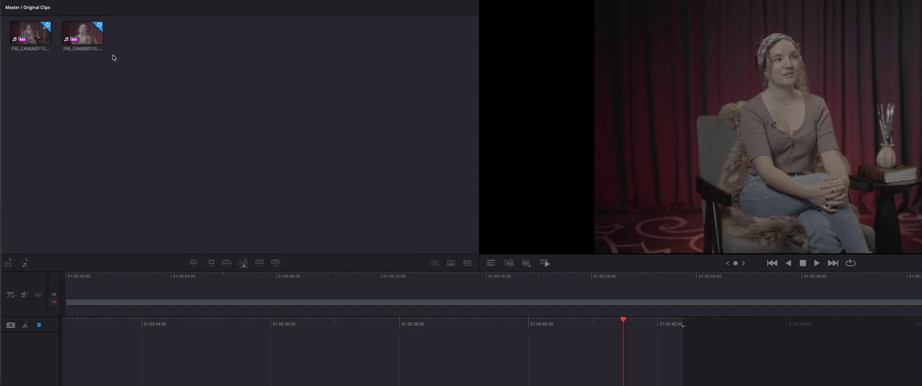
View the two synced angles side by side in the Sync Bin, then return to the media pool.
click(102, 34)
key(Left)
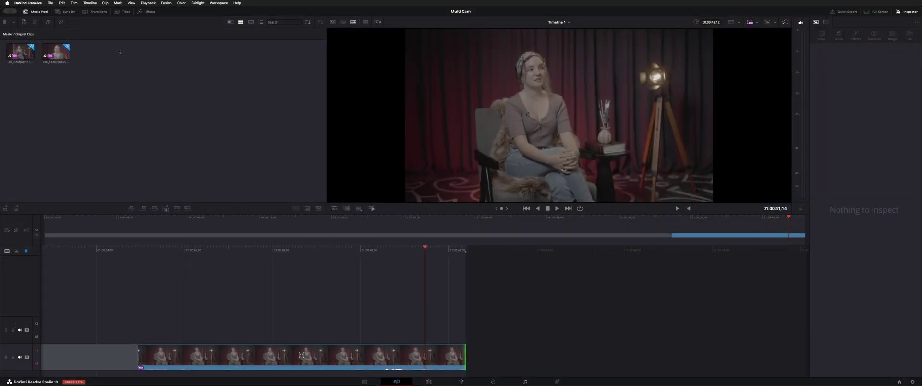
click(65, 11)
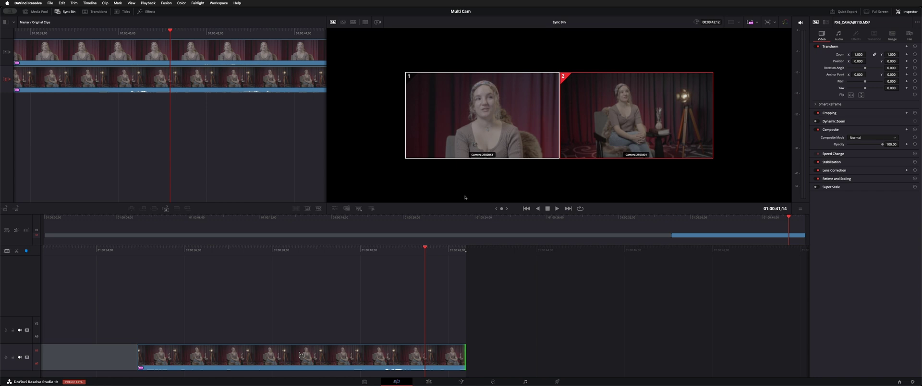
key(Escape)
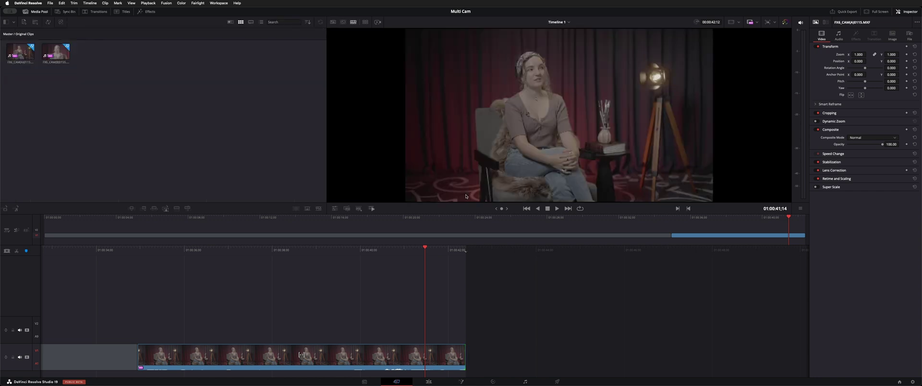
Delete the existing clip from Timeline 1 and switch the viewer to the source clips.
click(354, 351)
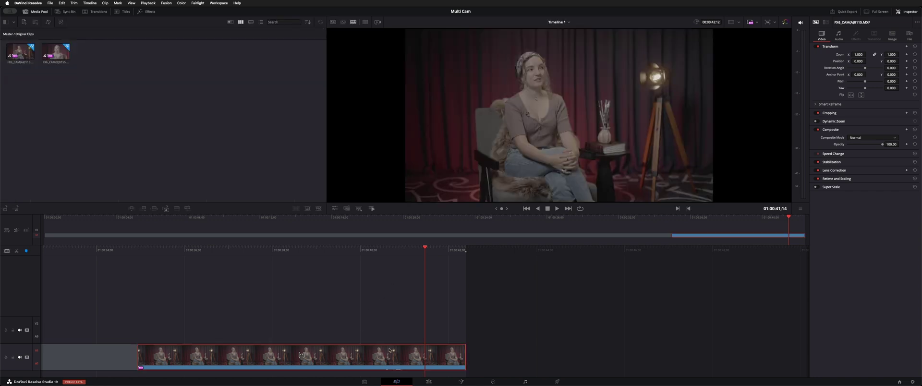
key(Up)
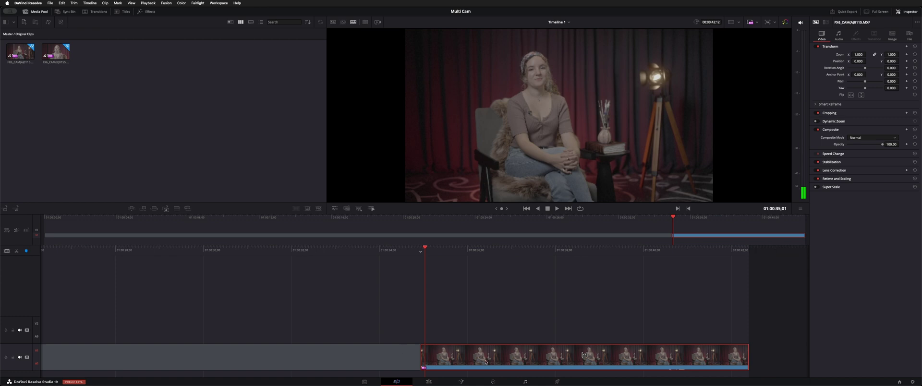
key(Delete)
key(q)
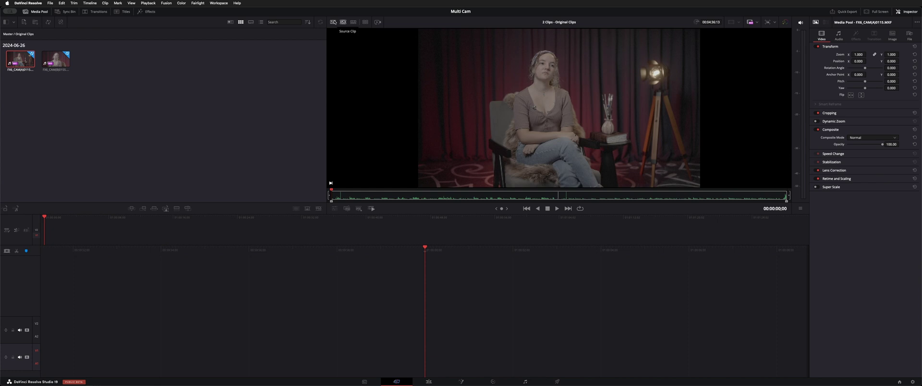
Place the wide-angle interview clip from the source viewer onto Timeline 1 and play its opening seconds.
click(223, 110)
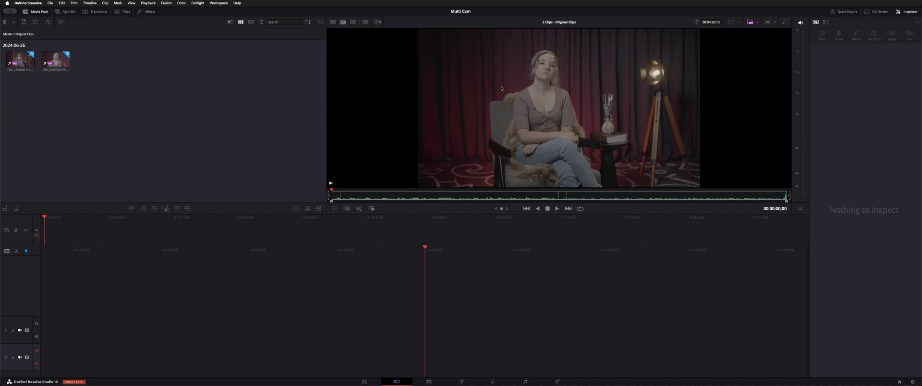
drag(497, 89, 433, 352)
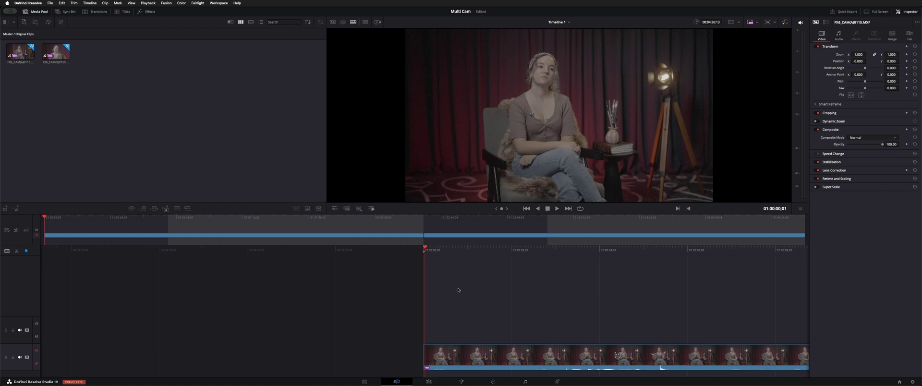
key(space)
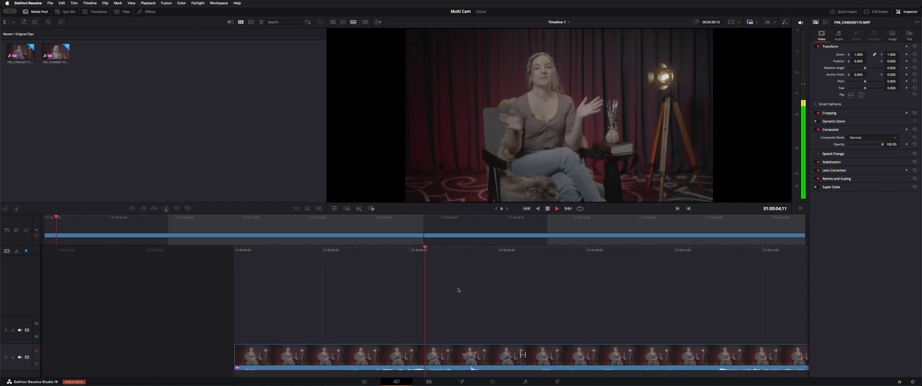
key(space)
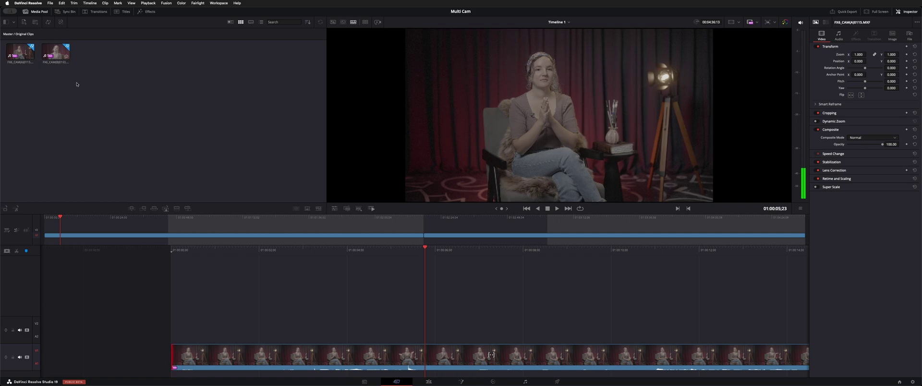
Open the synced angles in the Sync Bin and step the playhead back to 01:00:05;05, during the hand gesture.
click(64, 53)
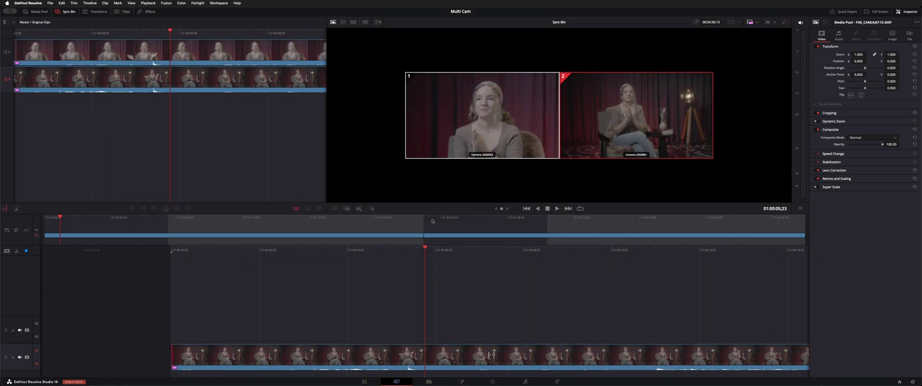
key(Left)
key(Left)
key(Left)
key(Left)
key(Left)
key(Left)
key(Left)
key(Left)
key(Left)
key(Left)
key(Left)
key(Left)
key(Left)
key(Left)
key(Left)
key(Left)
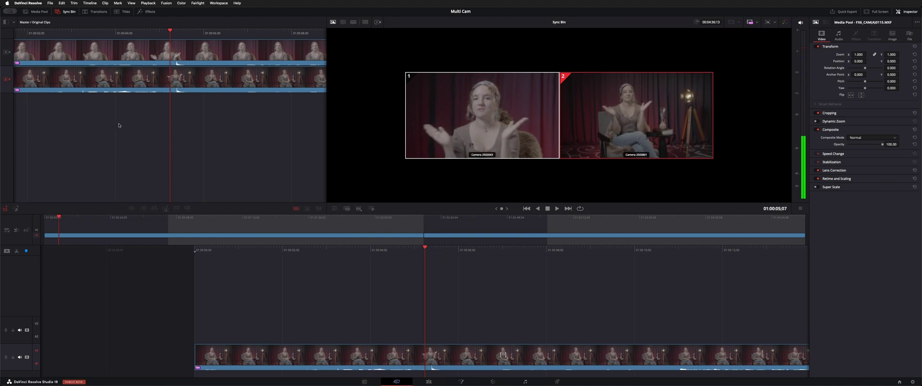
click(585, 143)
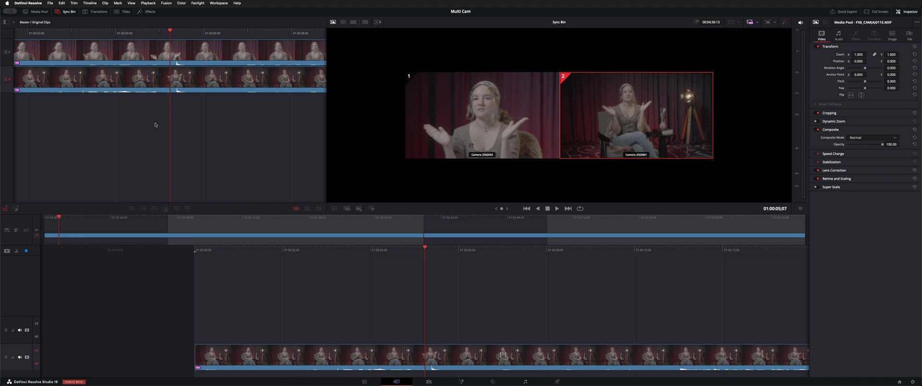
key(Left)
key(Left)
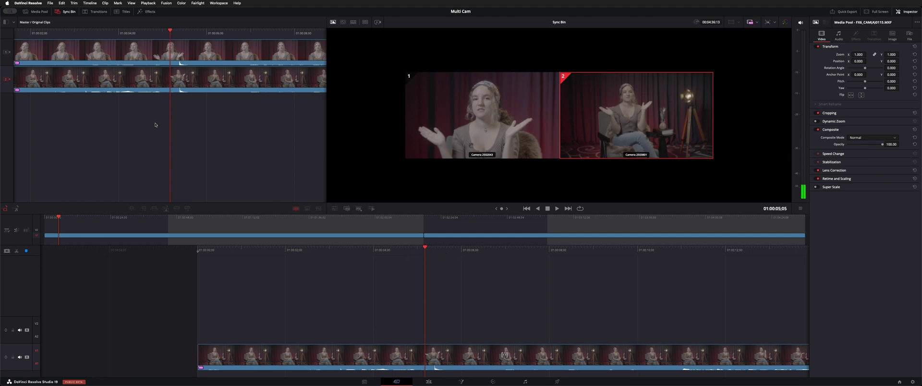
Overlay the close-up from camera 1 above the wide clip from the playhead, extending it to about 08;23.
key(1)
key(Right)
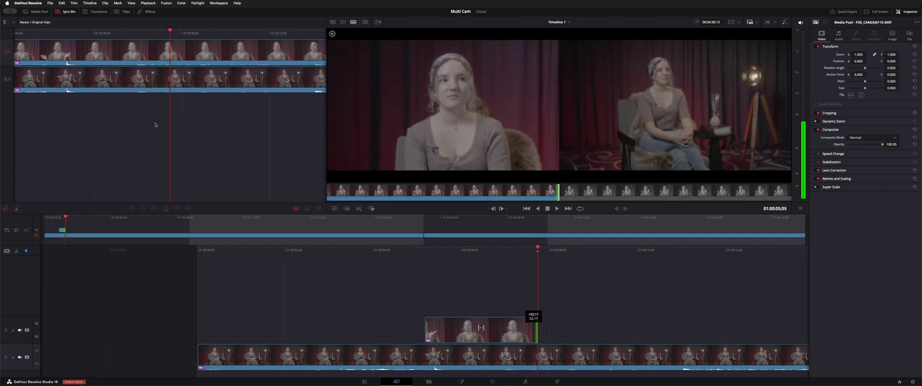
key(k)
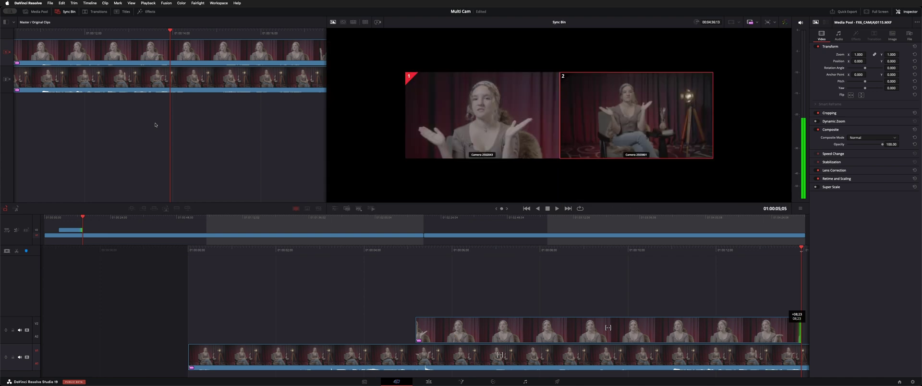
Leave the Sync Bin and play Timeline 1 across the cut from the wide shot to the close-up.
key(Left)
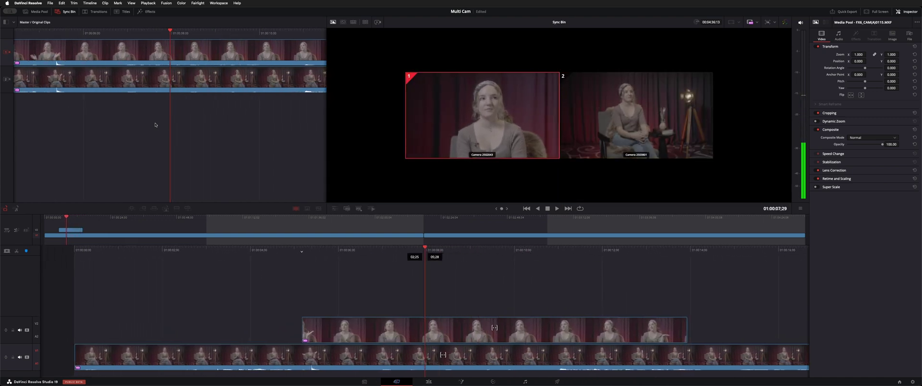
key(q)
key(j)
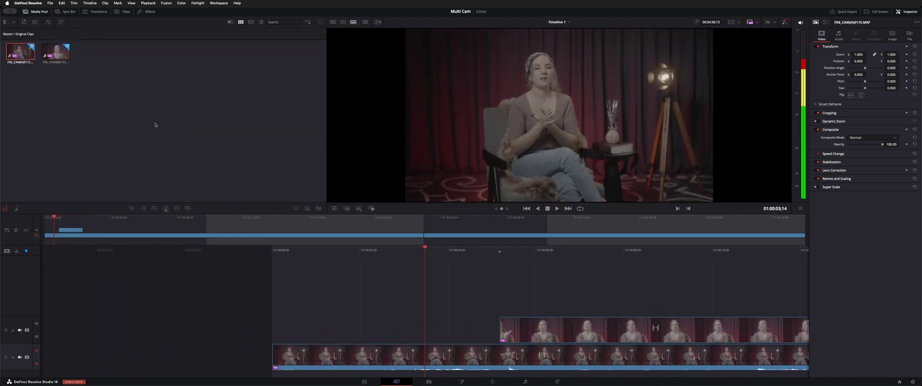
key(space)
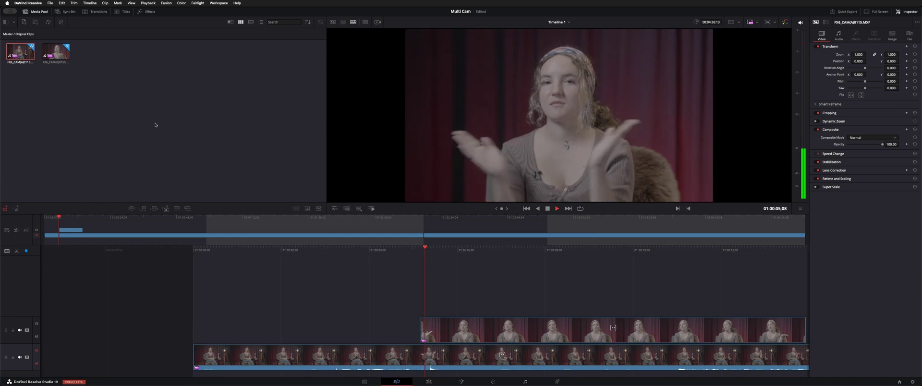
key(space)
Select the start edge of the close-up clip on Timeline 1's upper track.
key(v)
click(431, 329)
key(v)
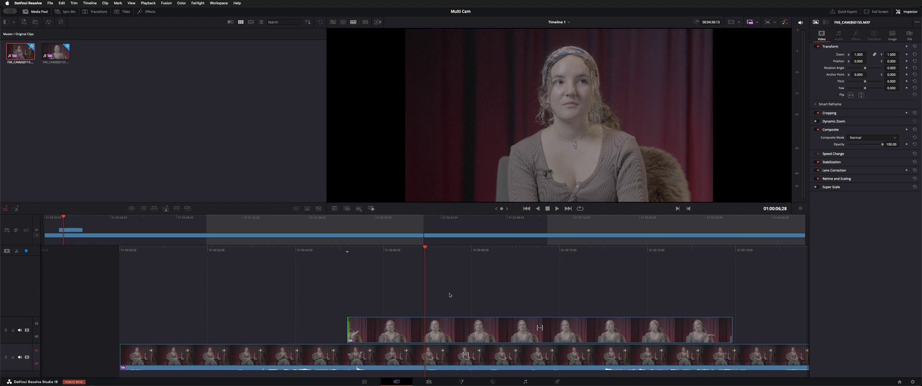